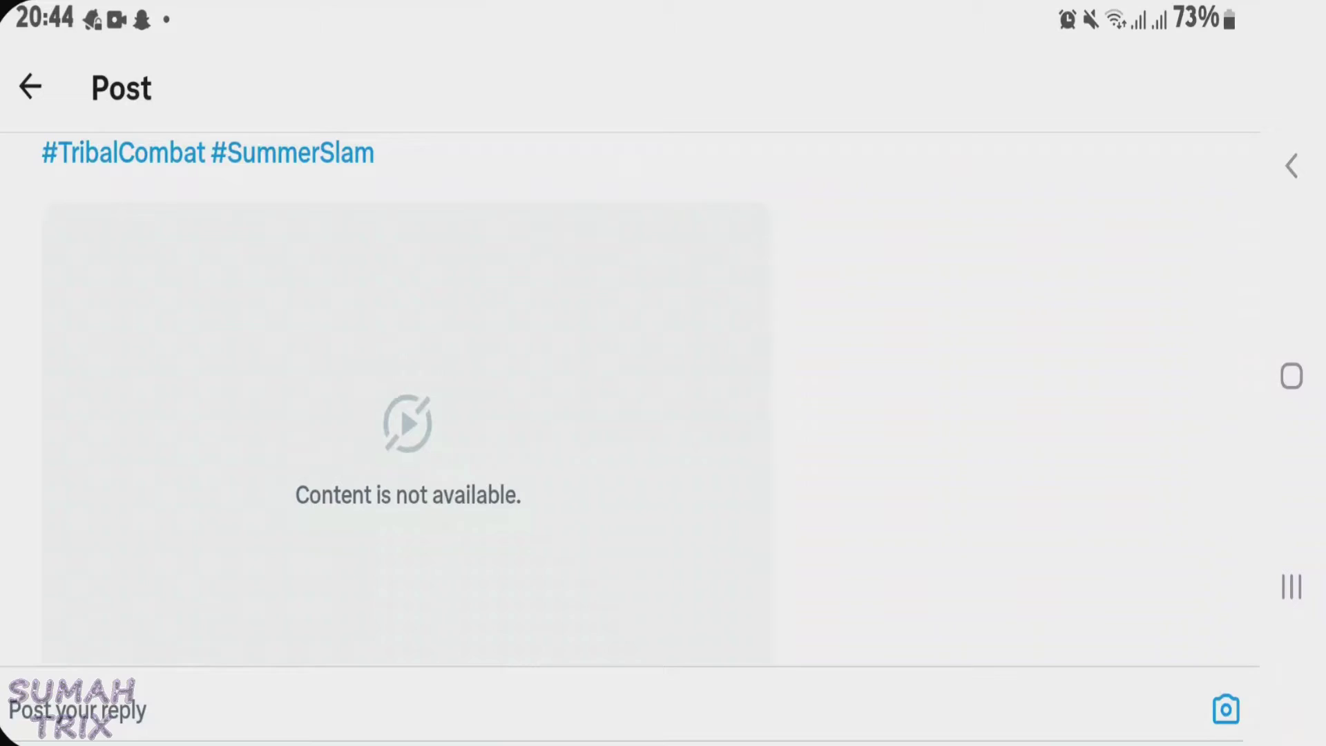
- Leave the X post and page back to the first app-drawer page
click(1291, 376)
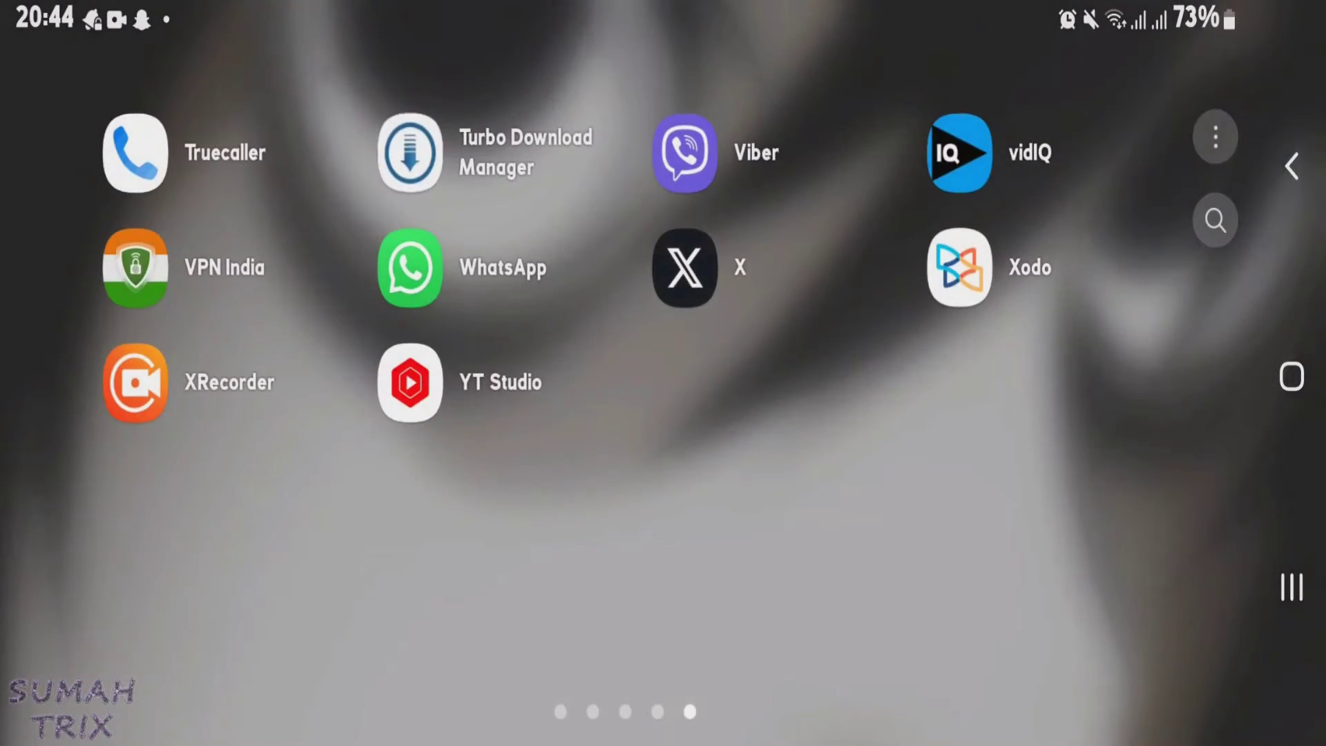
drag(312, 415, 933, 415)
drag(311, 415, 932, 414)
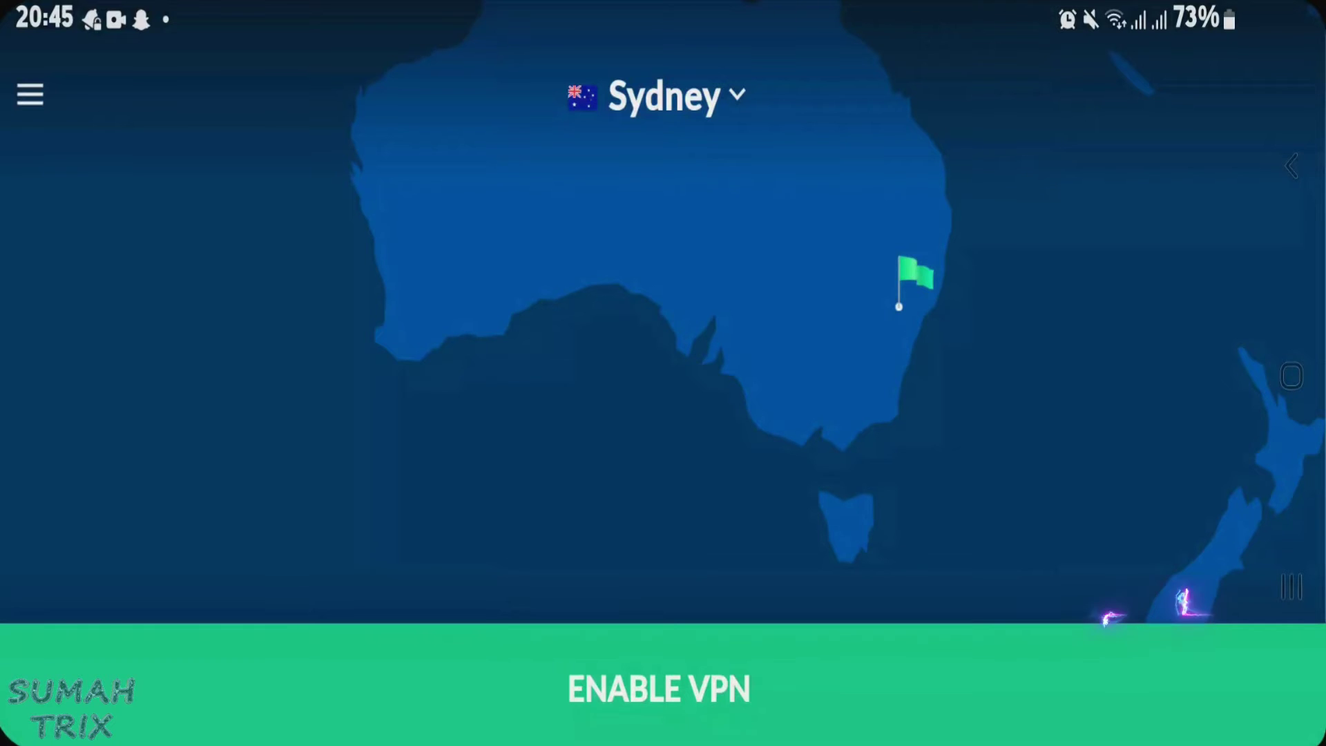
- Connect the VPN through the Paris server and return to the home screen
click(654, 95)
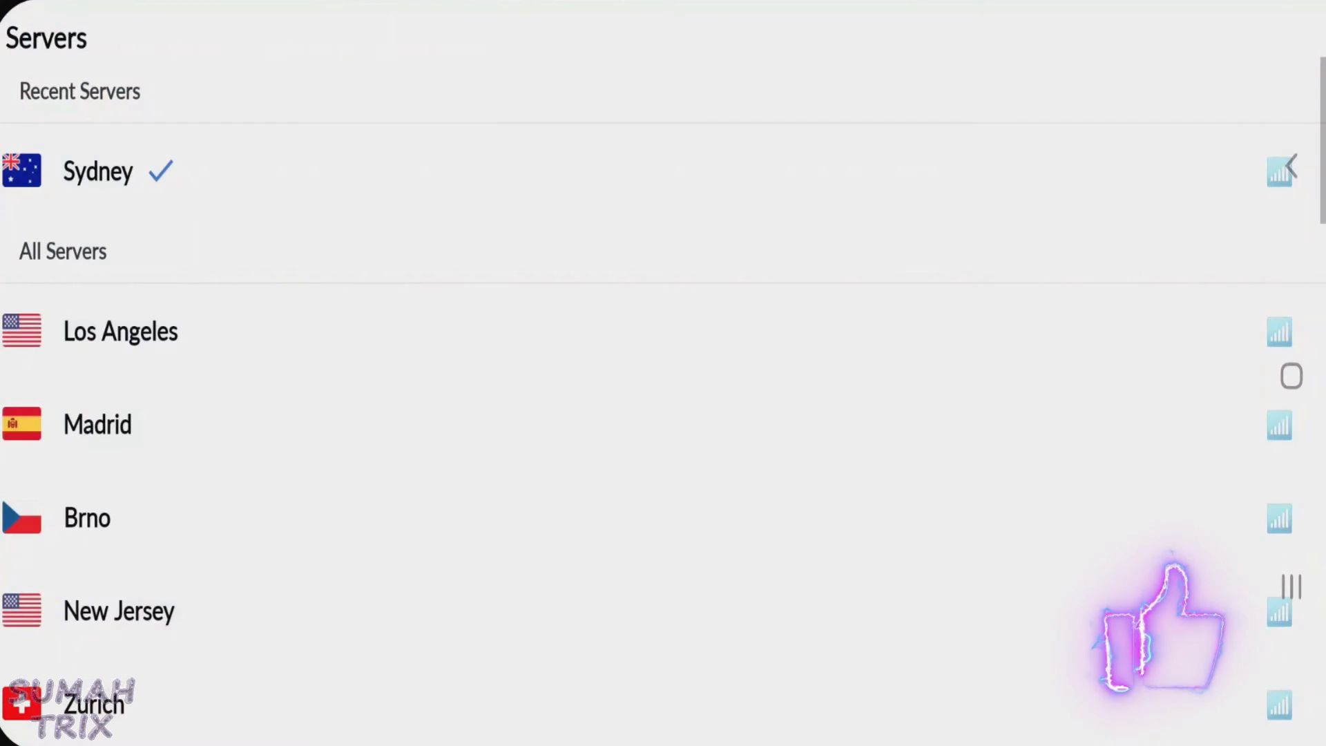
scroll(663, 414, down, 5)
click(86, 281)
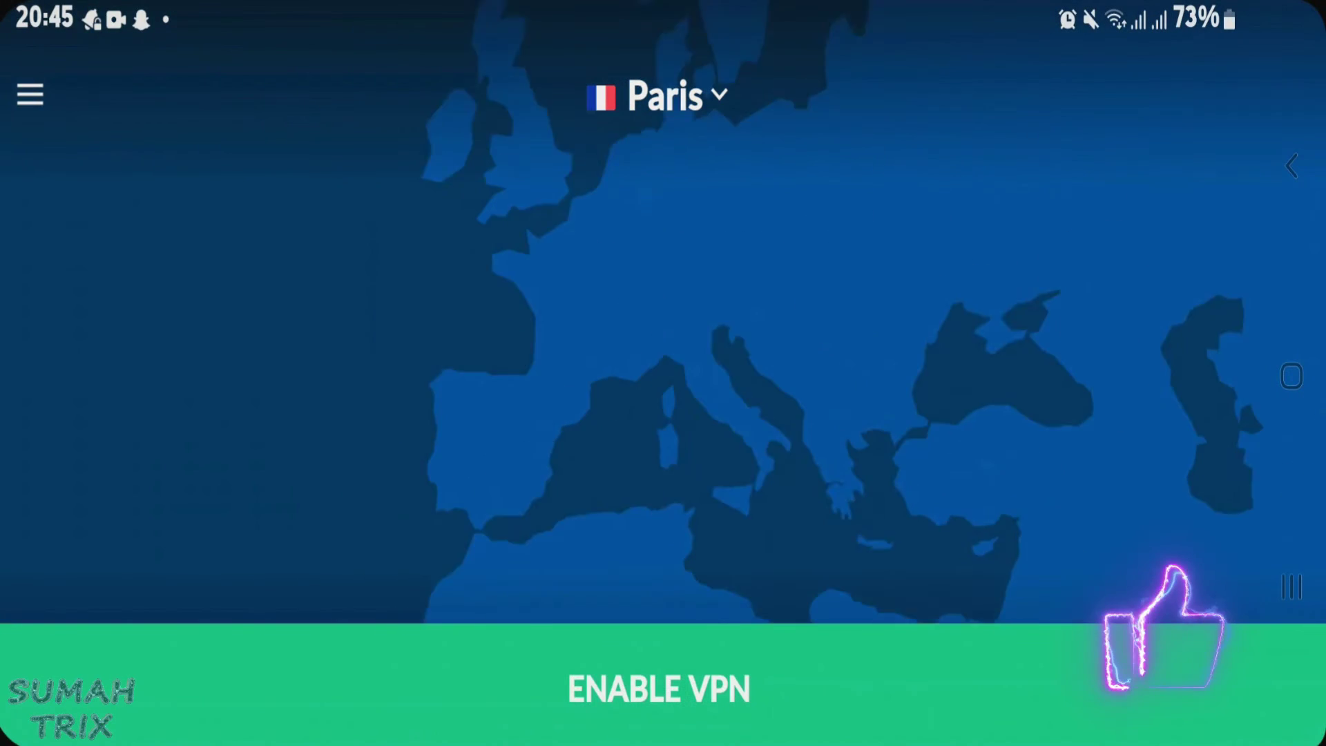
click(660, 688)
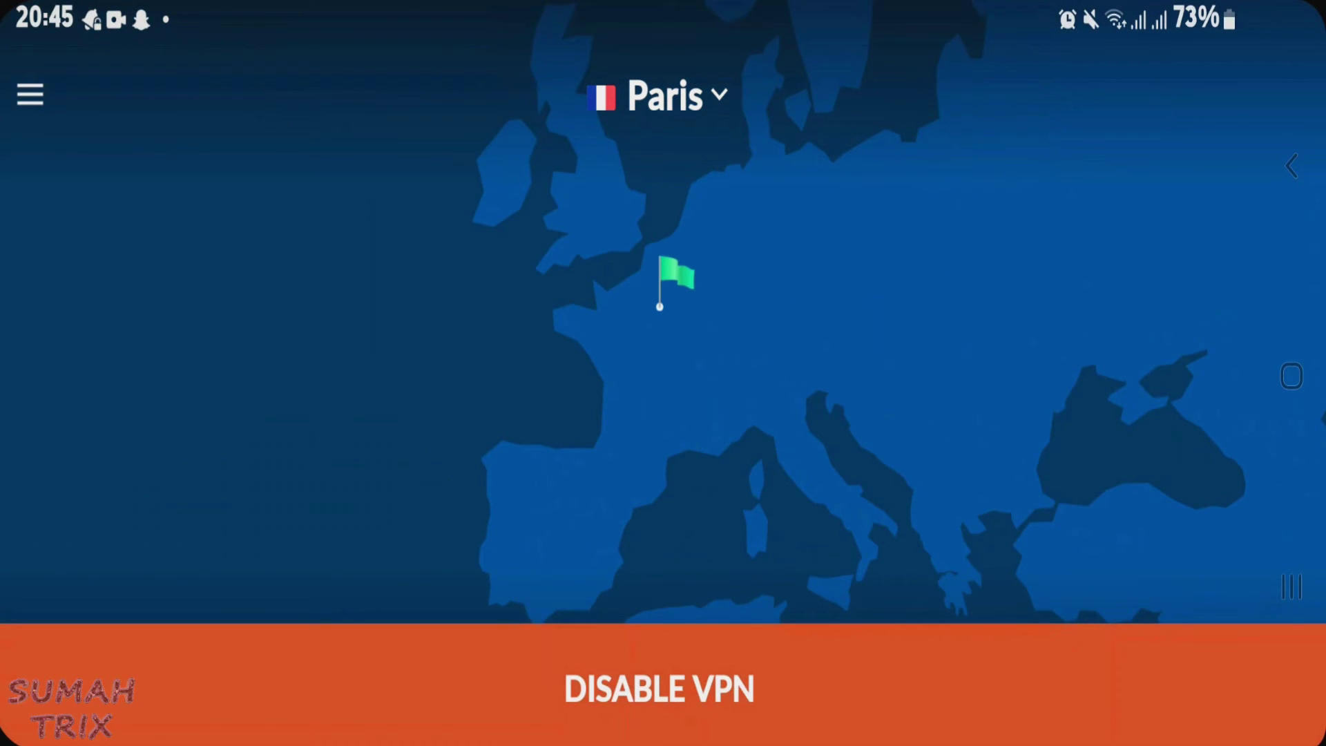
key(super)
- Launch X from the app drawer's last page so the #TribalCombat video plays
drag(663, 622, 664, 207)
drag(932, 414, 311, 414)
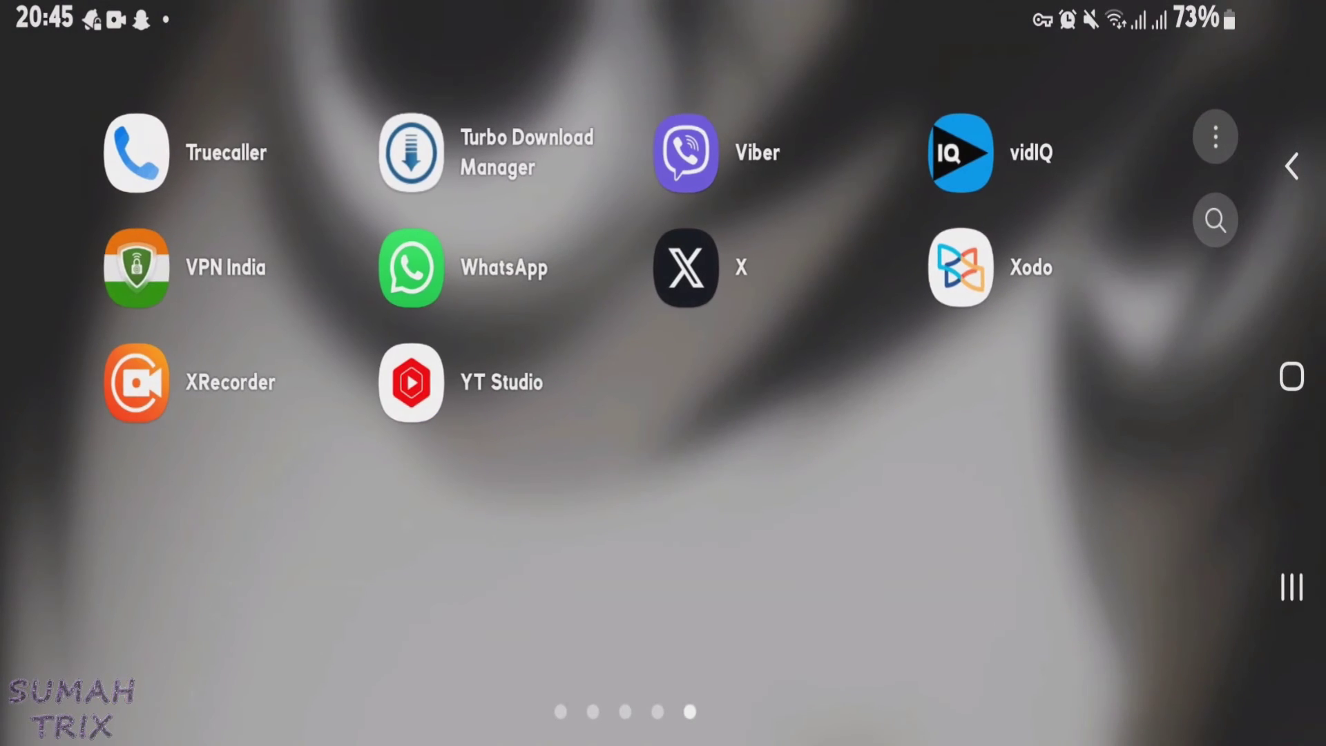
click(685, 267)
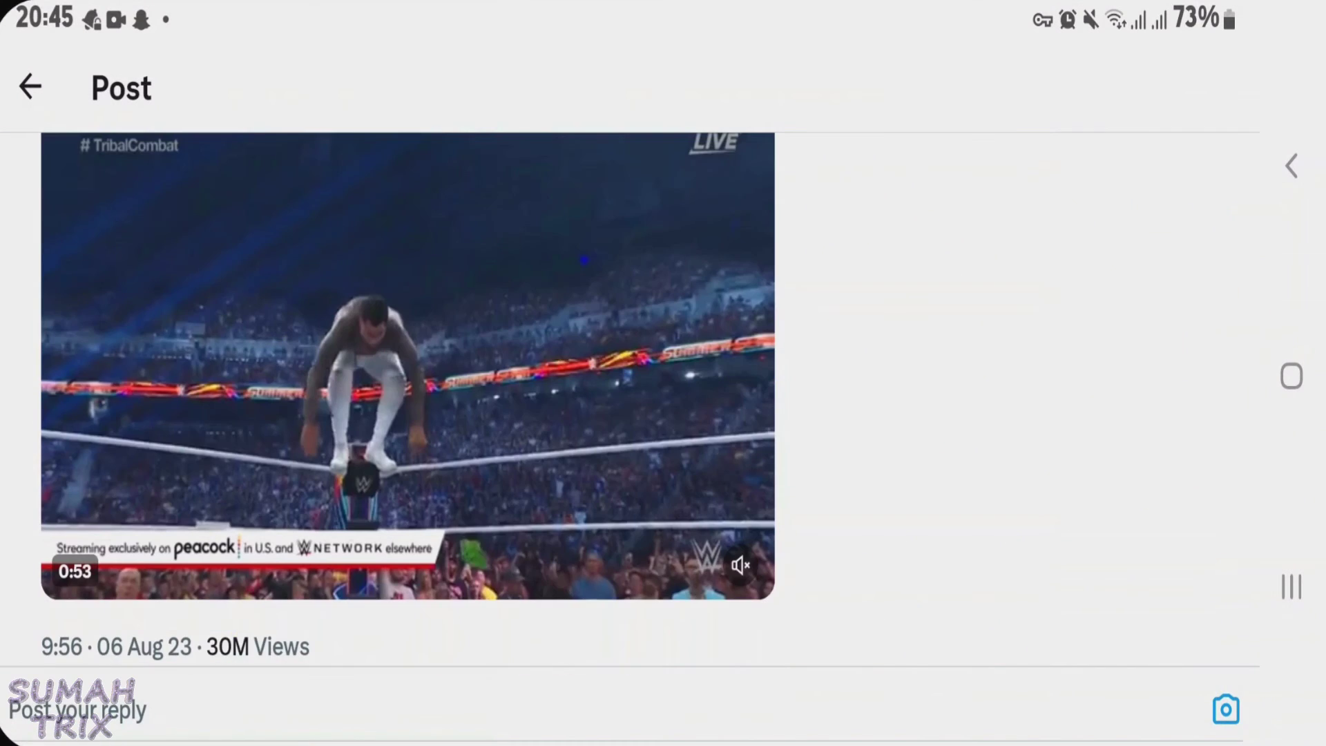
scroll(407, 394, up, 1)
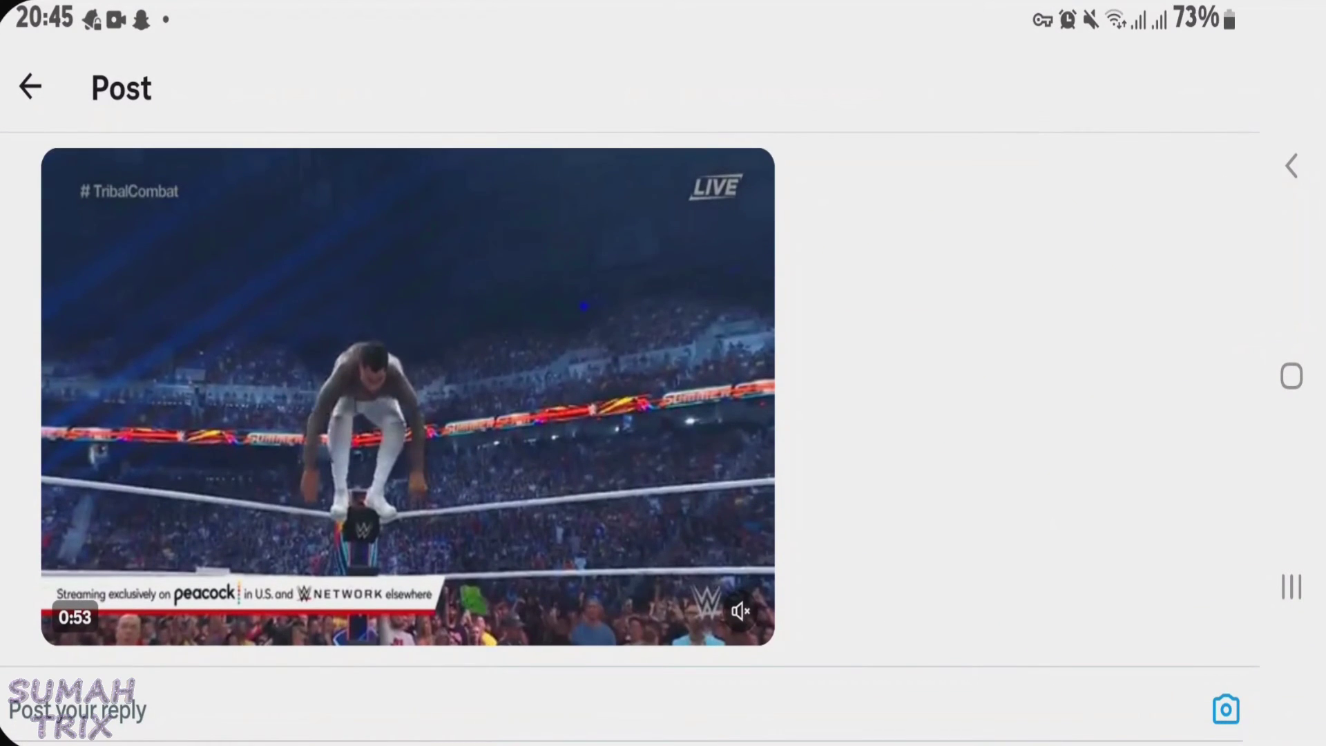